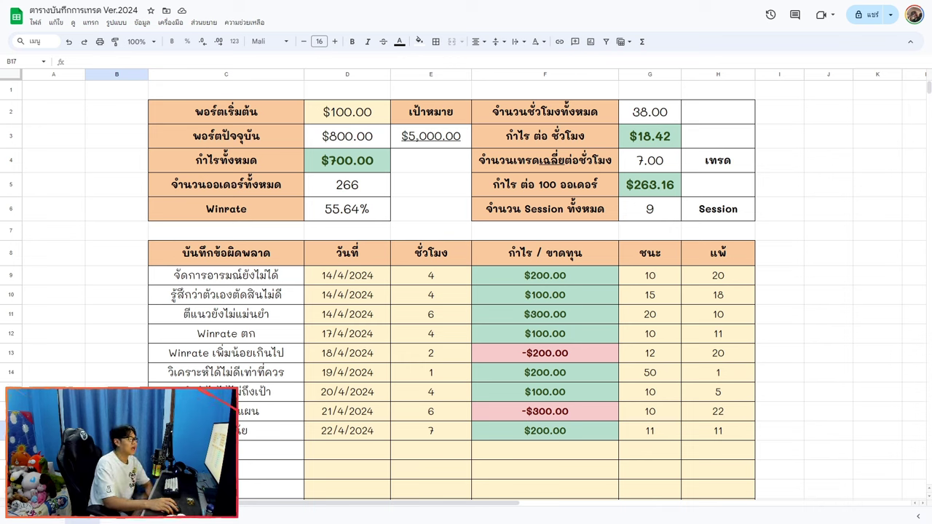
Switch to the Myfxbook portfolio page and examine the account's growth chart and advanced trade statistics
click(818, 301)
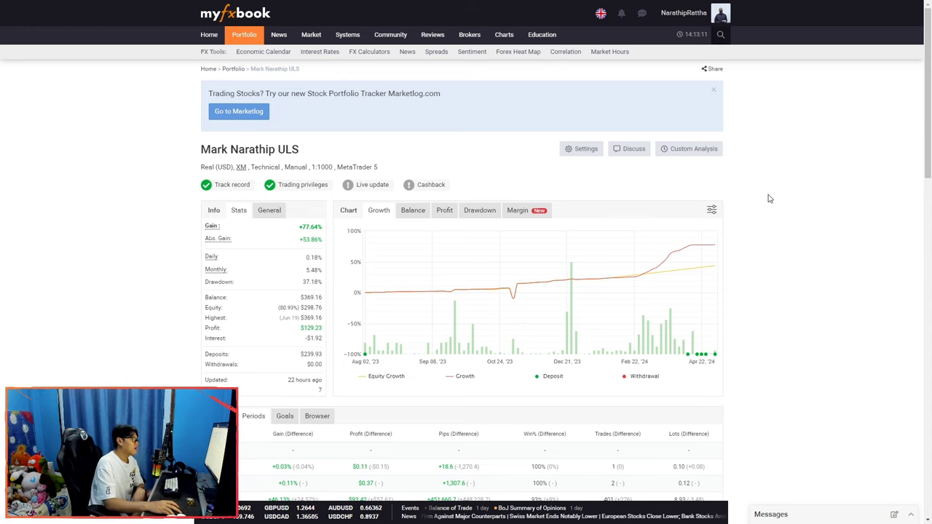
scroll(650, 148, down, 3)
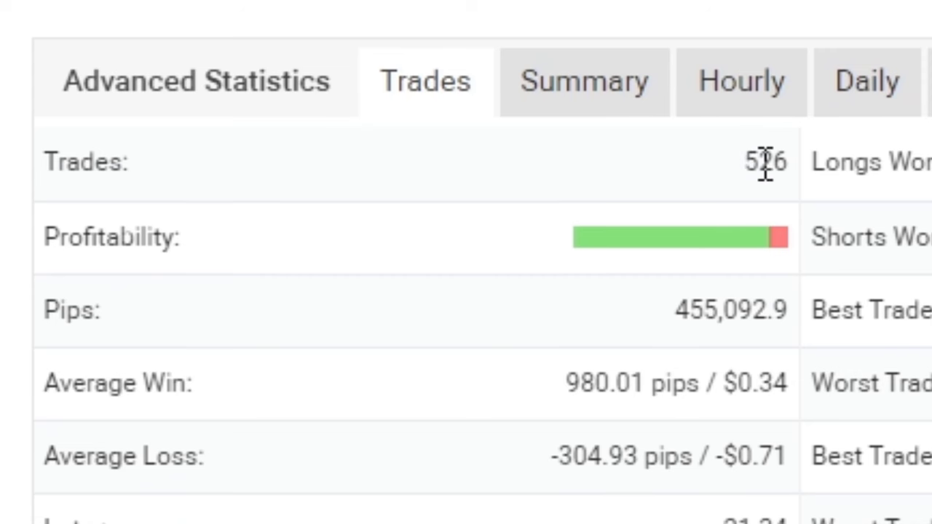
double_click(366, 304)
click(433, 317)
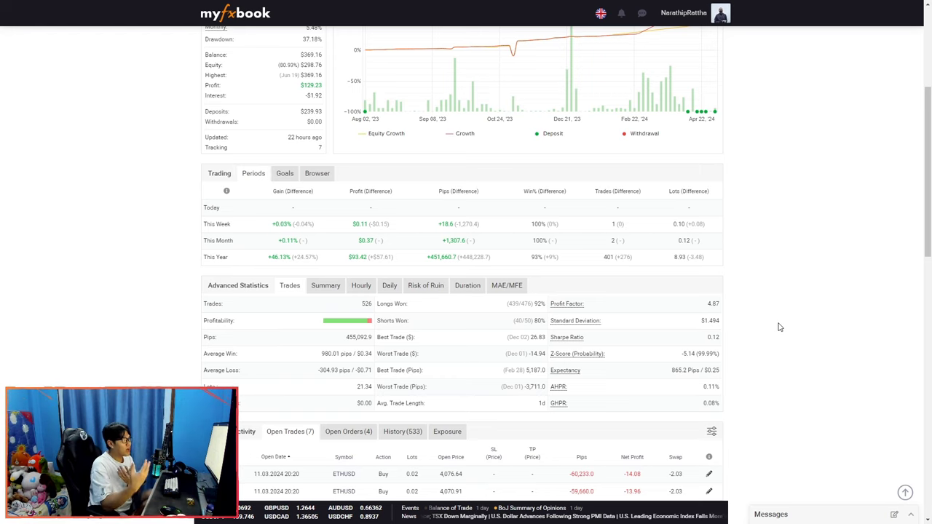
scroll(801, 320, up, 3)
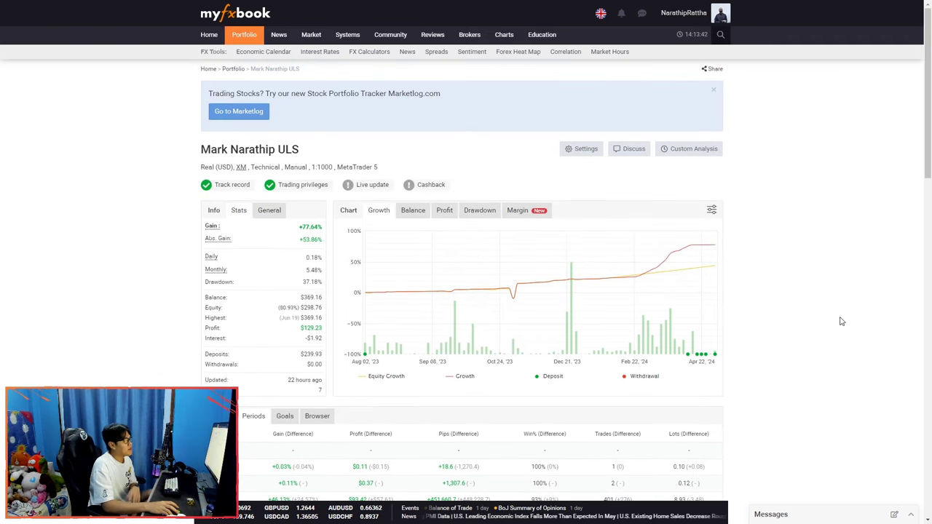
scroll(841, 321, down, 3)
scroll(764, 339, up, 3)
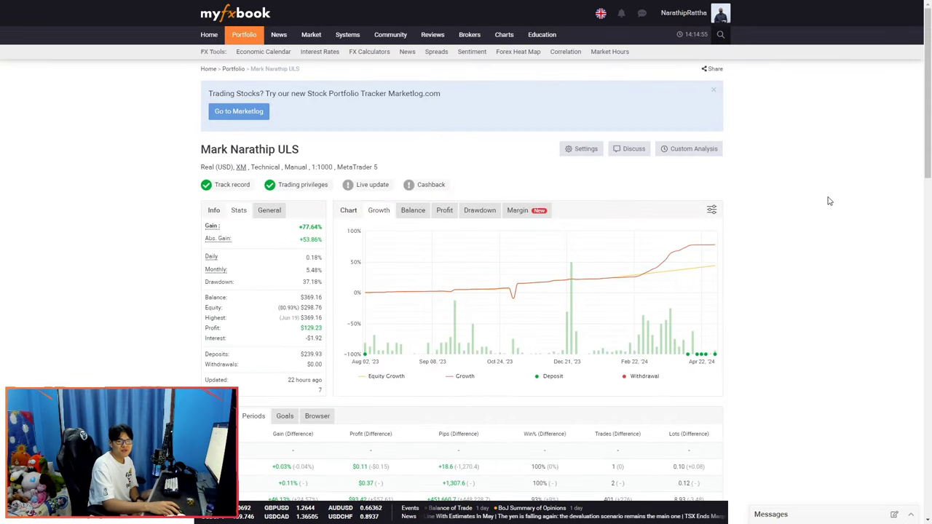
Return to the Google Sheets trading log and examine the summary block covering portfolio, profit, win rate and sessions
key(ctrl+Tab)
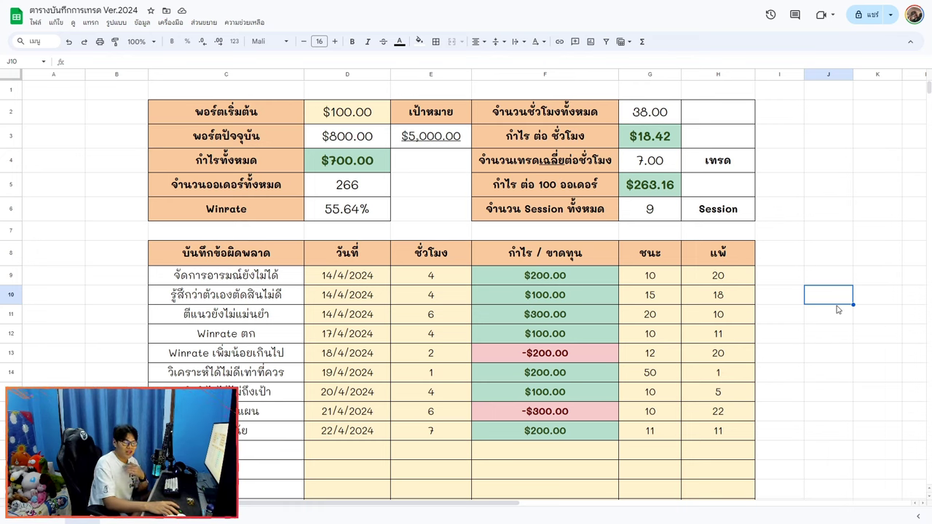
click(53, 411)
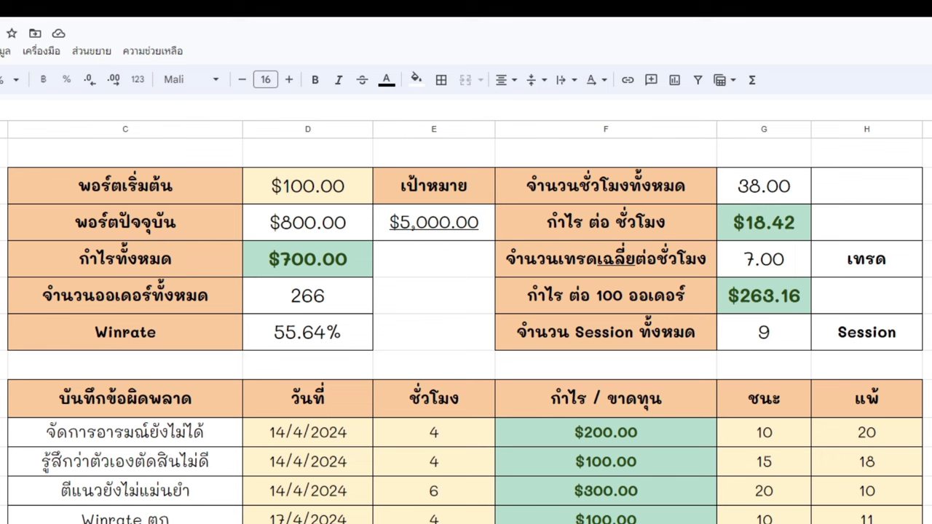
drag(109, 89, 745, 212)
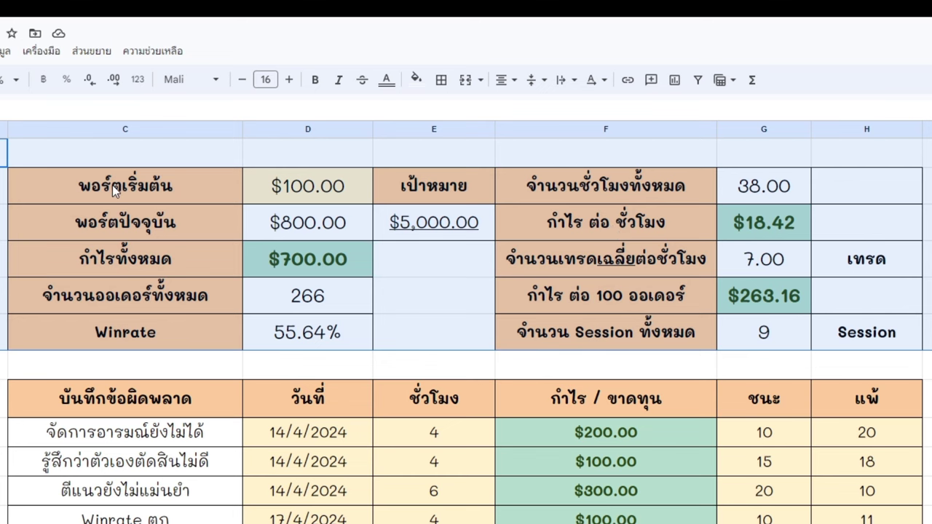
drag(111, 186, 866, 332)
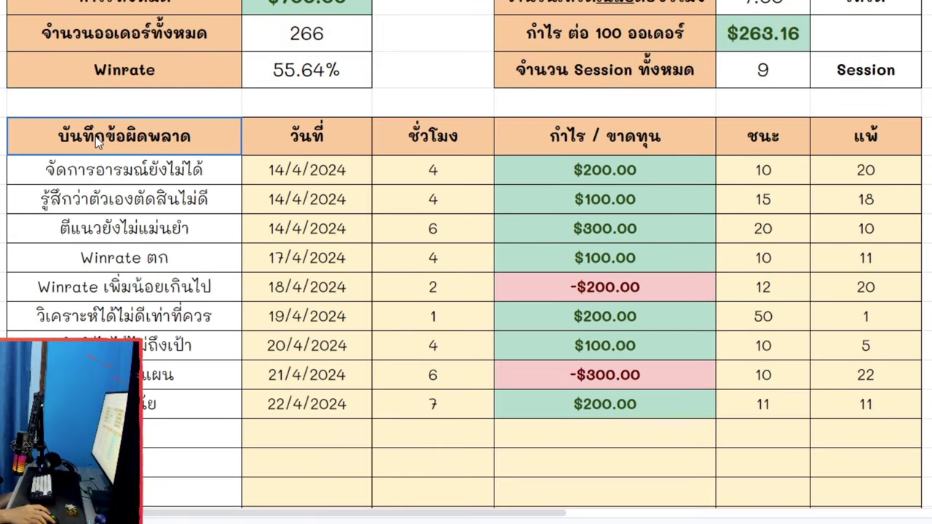
Examine the session log table below the summary, from the mistake notes across to the wins and losses columns
drag(124, 398, 824, 473)
drag(825, 211, 859, 437)
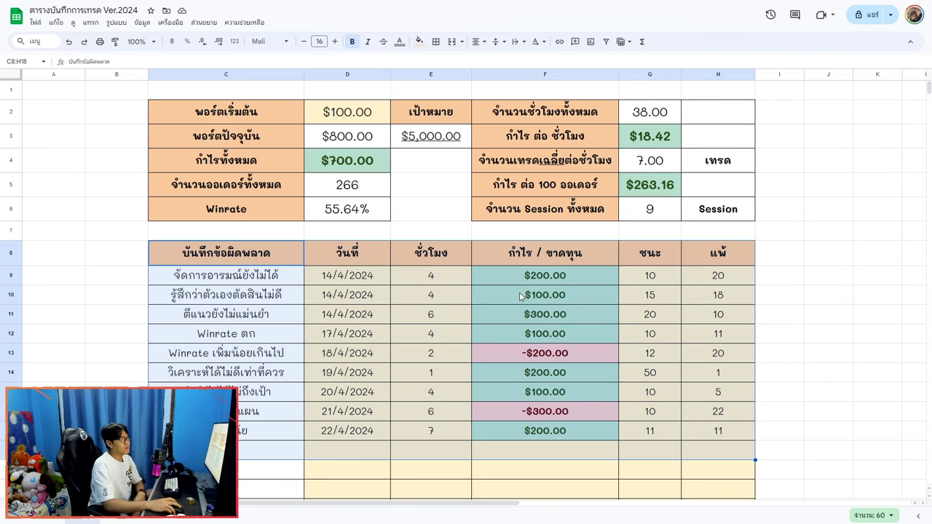
scroll(524, 297, down, 3)
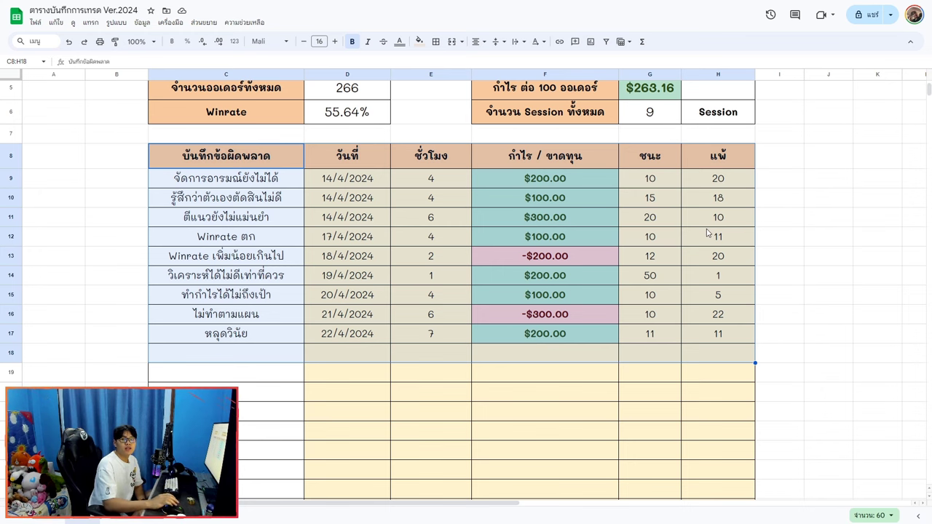
click(650, 198)
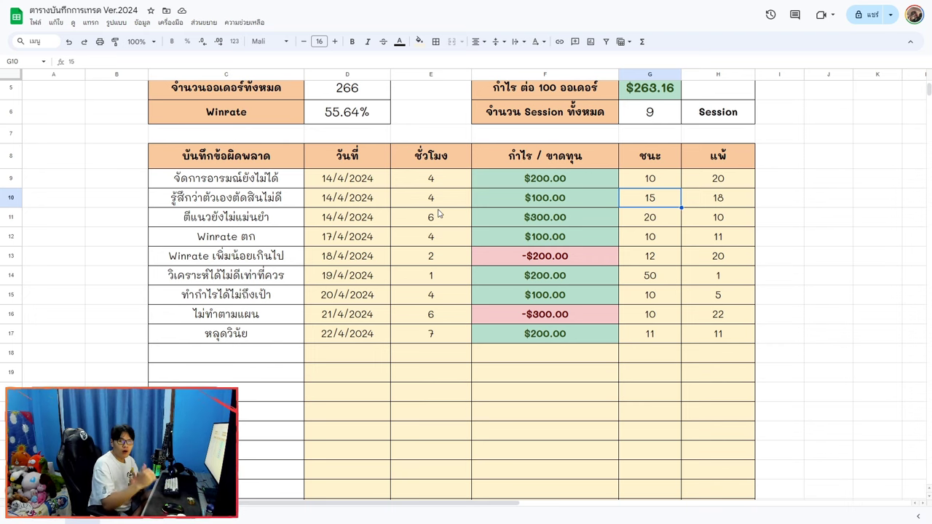
Read through the mistake notes (บันทึกข้อผิดพลาด) recorded for each trading session, row by row
drag(223, 160, 222, 412)
drag(245, 186, 243, 337)
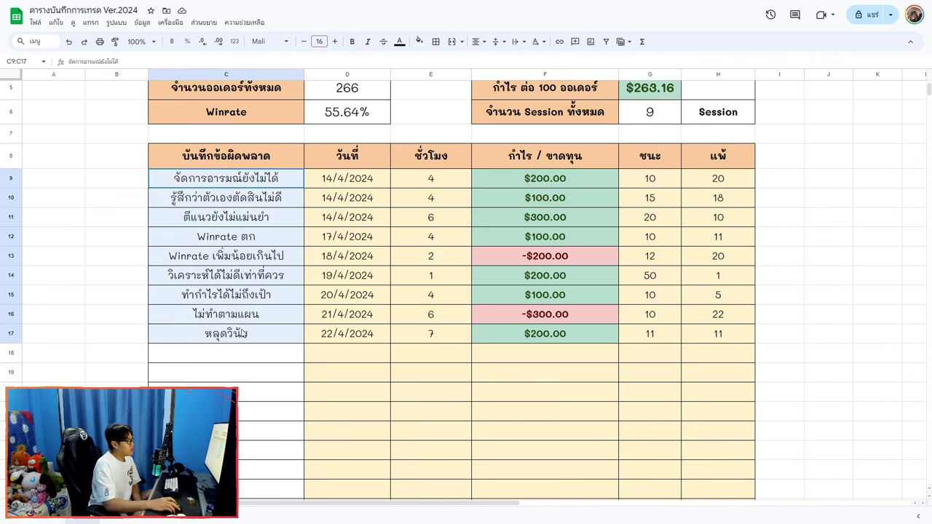
click(267, 202)
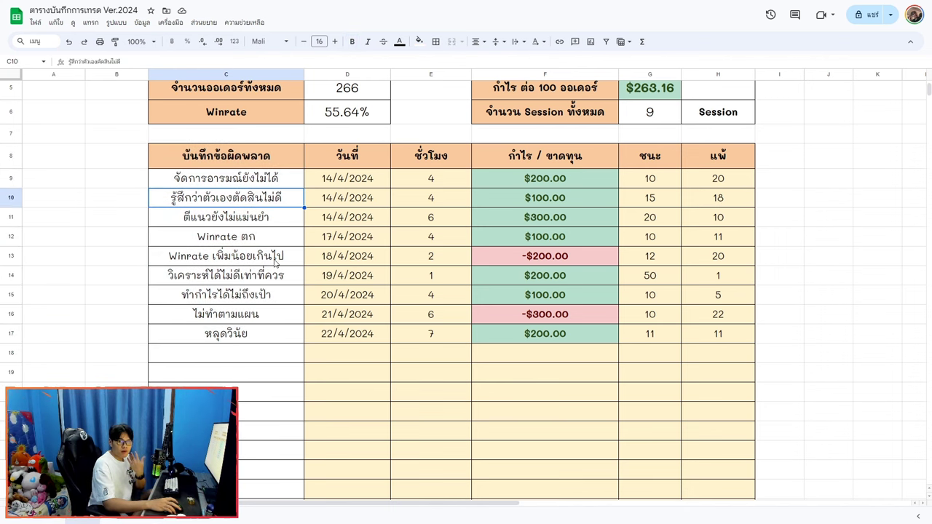
click(270, 179)
click(275, 206)
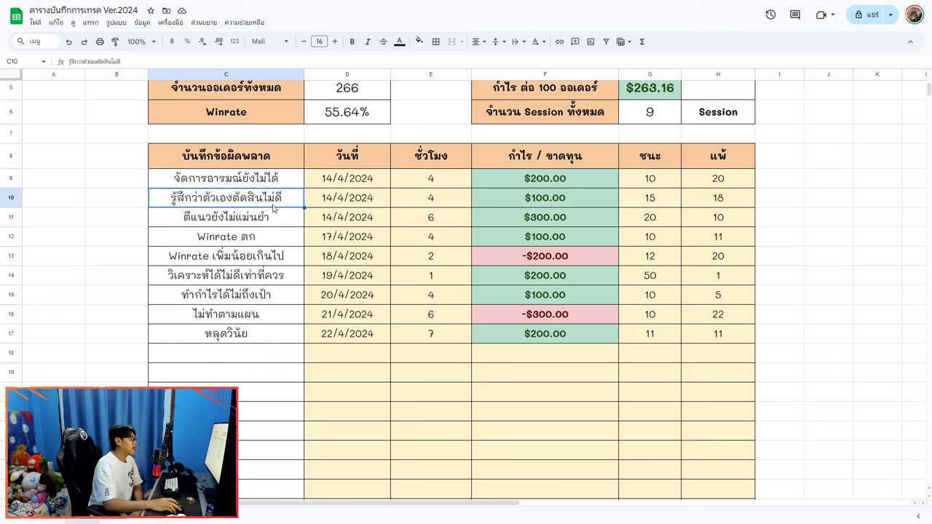
click(270, 221)
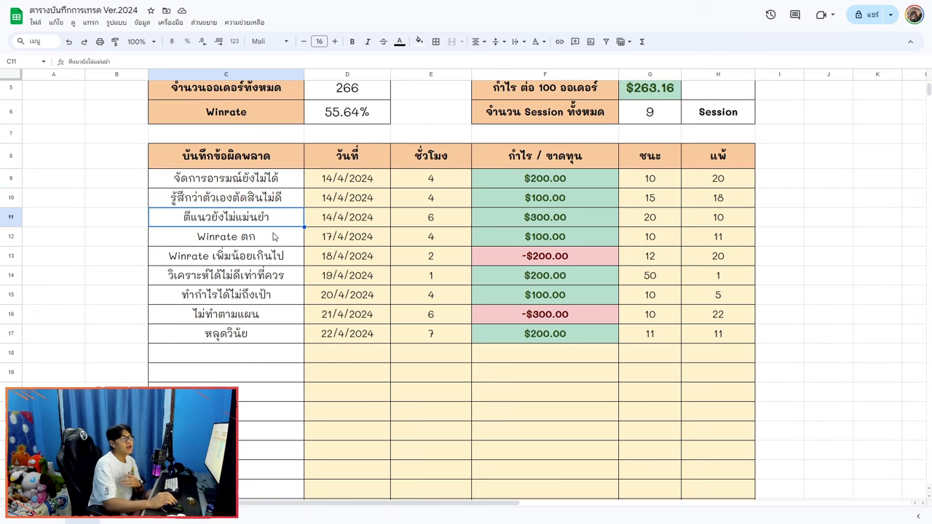
click(271, 236)
click(272, 256)
click(272, 276)
click(274, 295)
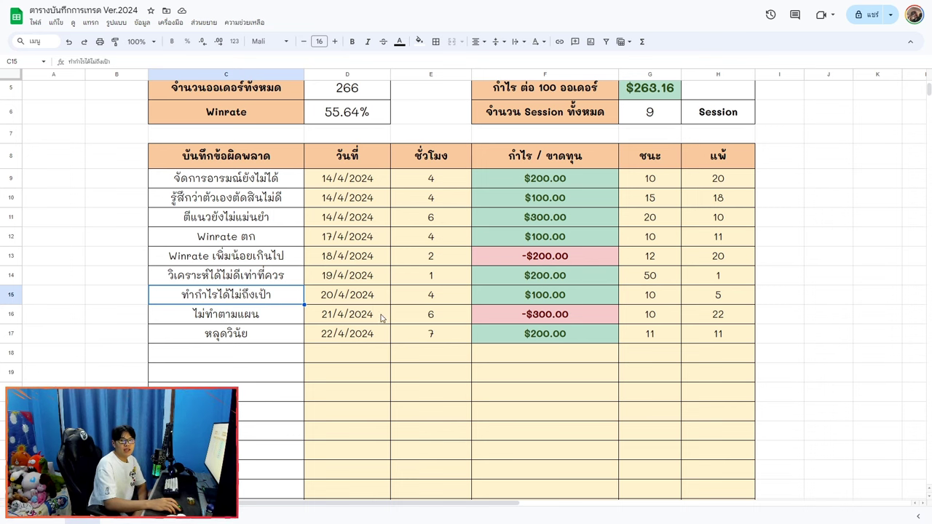
Compare the first session rows with their profit or loss results, and review the whole mistake-notes column again
scroll(379, 320, up, 3)
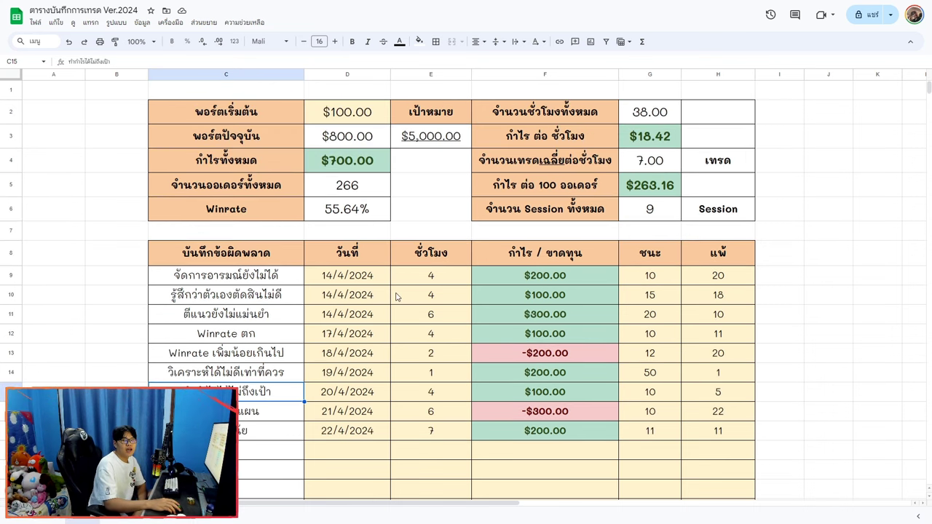
scroll(402, 296, down, 3)
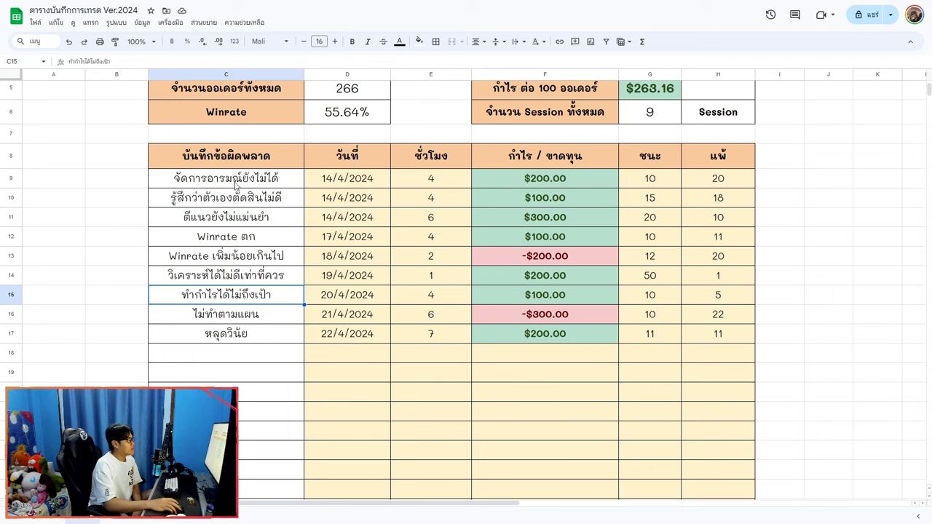
drag(235, 184, 618, 210)
drag(339, 224, 584, 222)
click(502, 259)
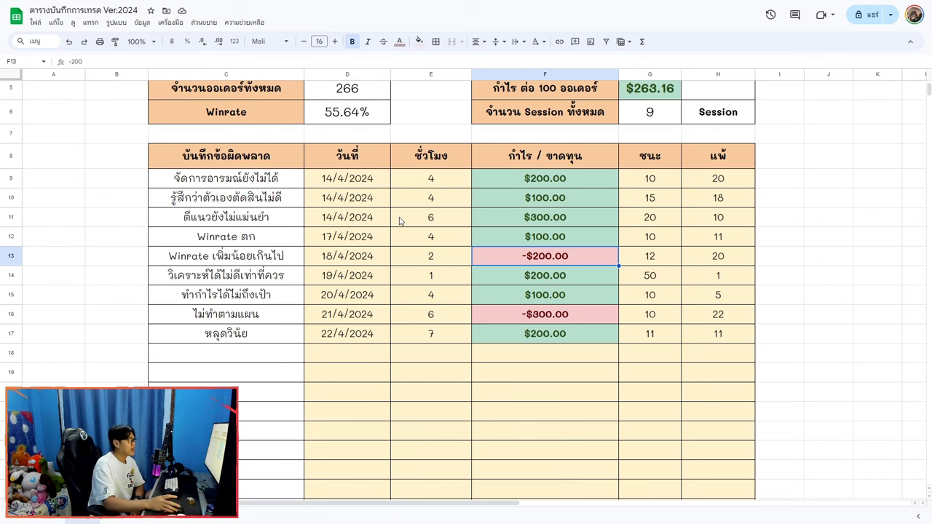
drag(225, 156, 256, 359)
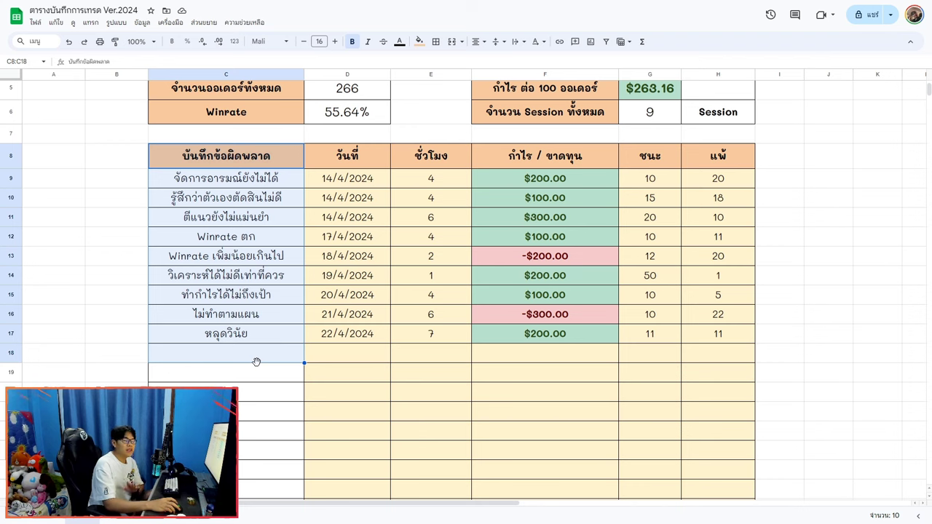
click(263, 392)
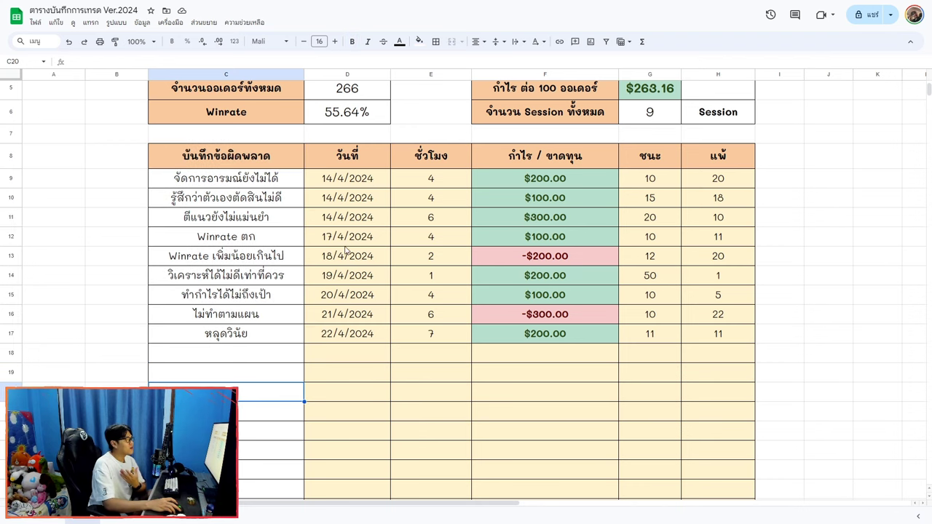
Examine the date column (วันที่), focusing on the three separate sessions logged for 14/4/2024
drag(353, 157, 353, 391)
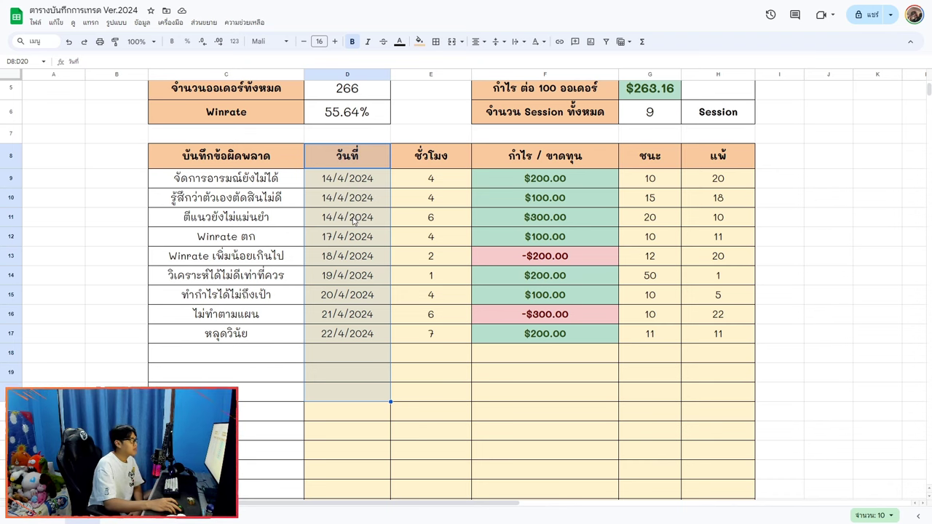
click(353, 184)
drag(269, 181, 687, 224)
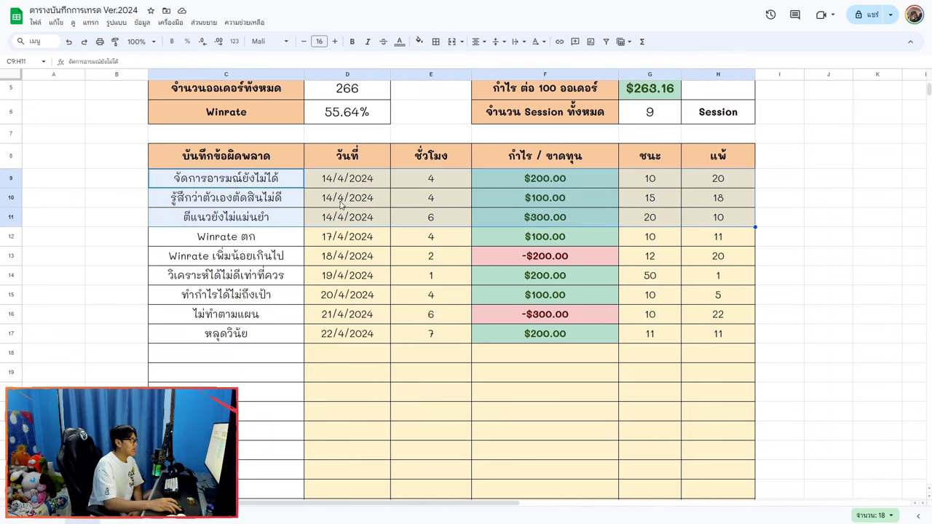
drag(351, 217, 350, 188)
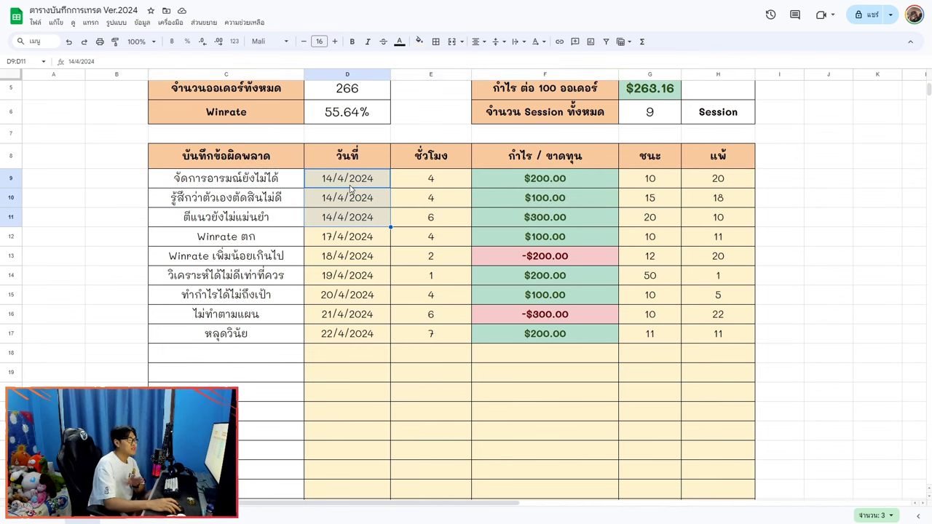
drag(373, 220, 372, 192)
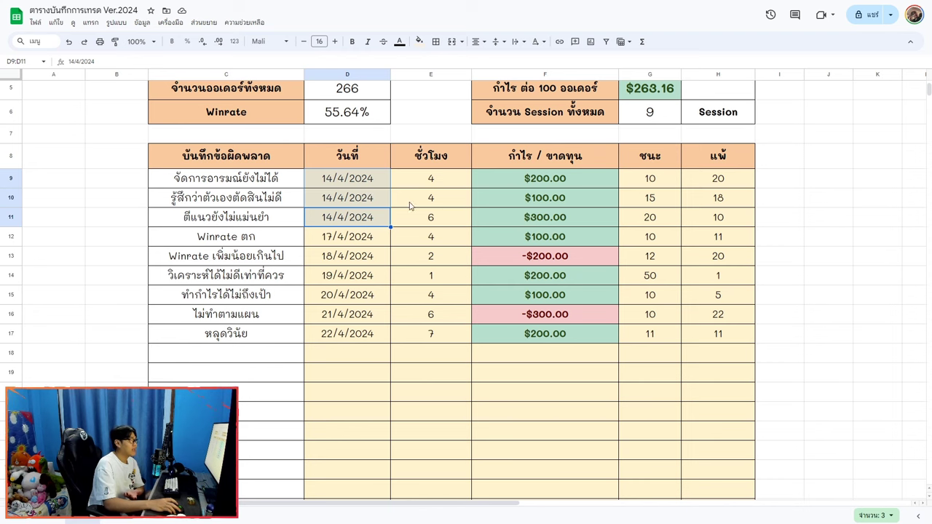
Examine the hours column (ชั่วโมง) to see the trading time recorded for each session
drag(433, 156, 432, 370)
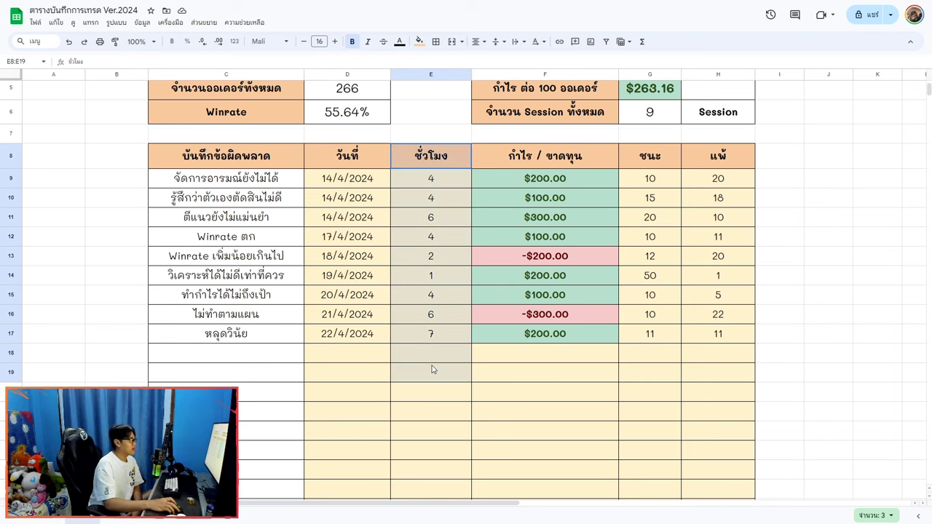
click(444, 198)
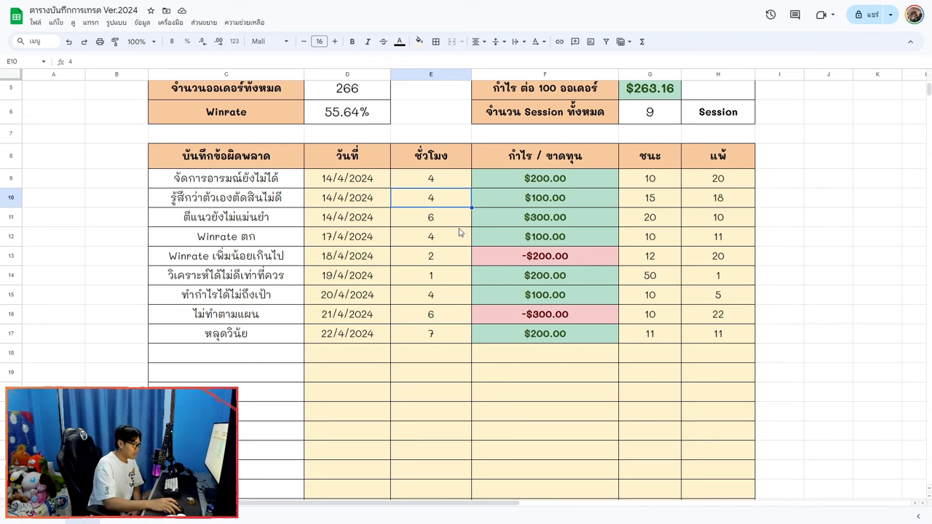
key(Down)
key(Down)
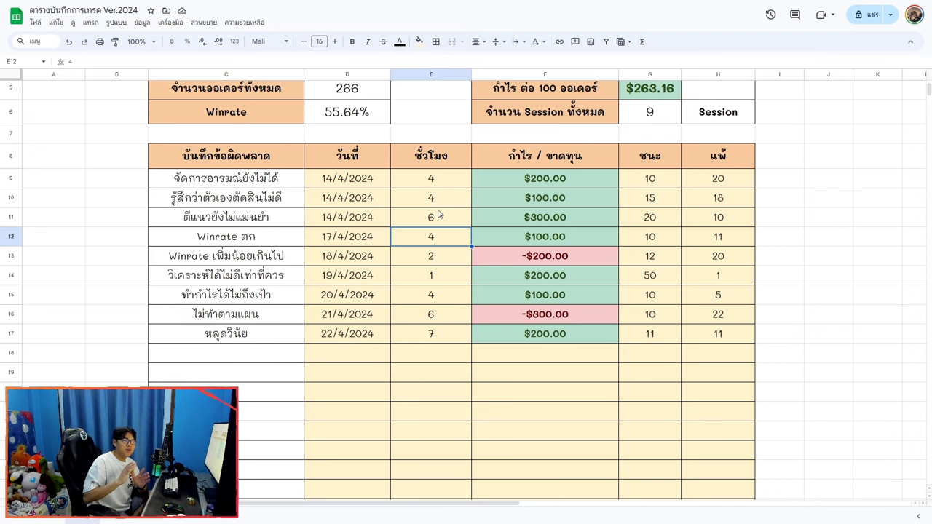
drag(449, 181, 445, 275)
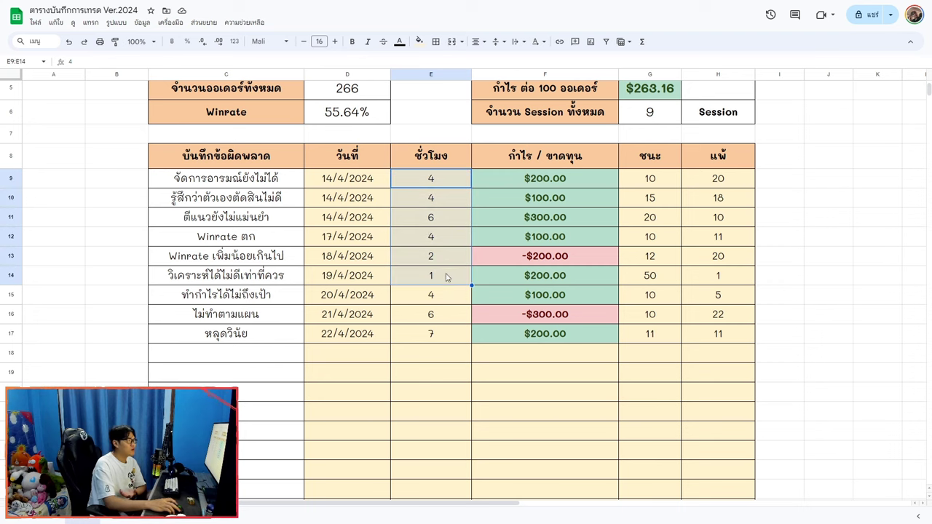
click(446, 295)
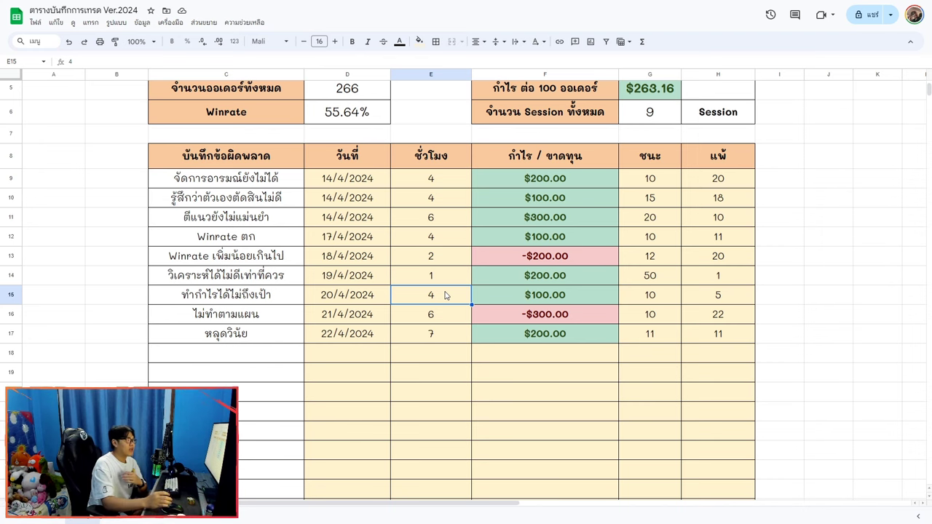
click(437, 179)
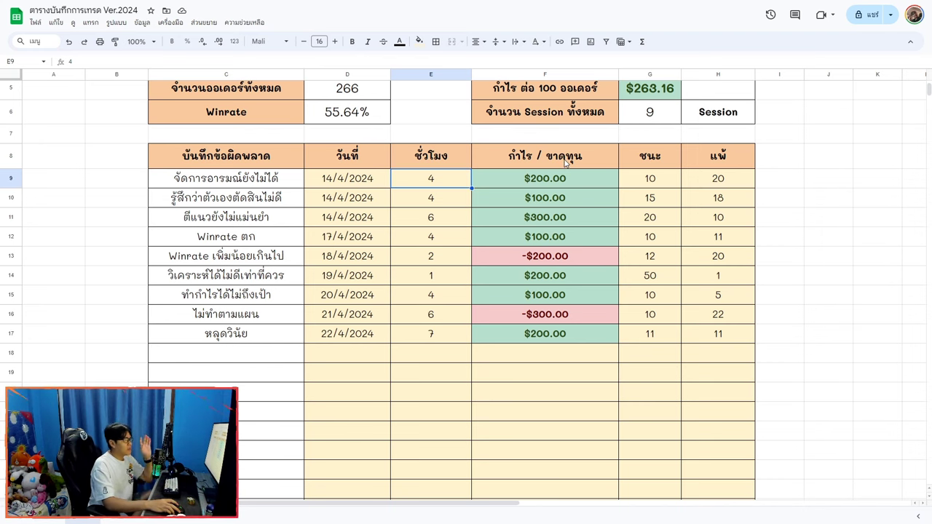
Examine the profit/loss column (กำไร / ขาดทุน) for the logged sessions, including individual session results
drag(561, 177, 556, 342)
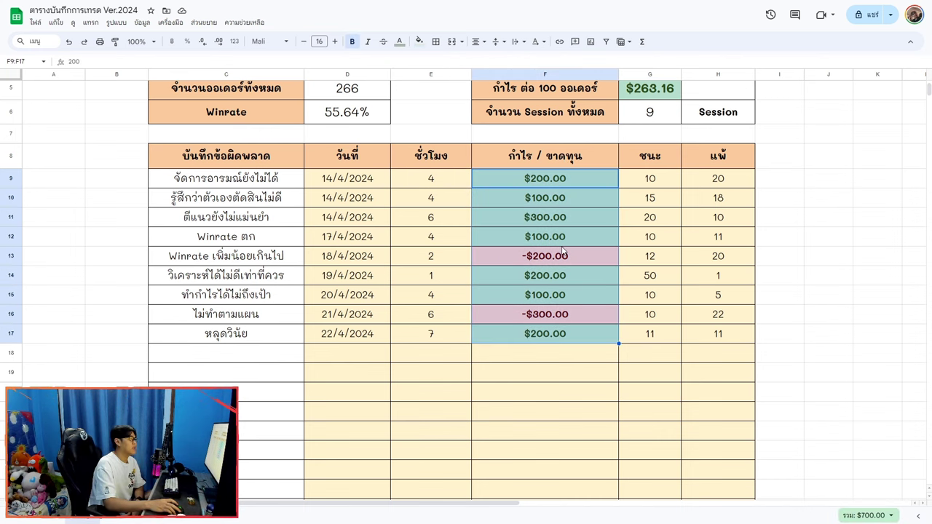
click(570, 218)
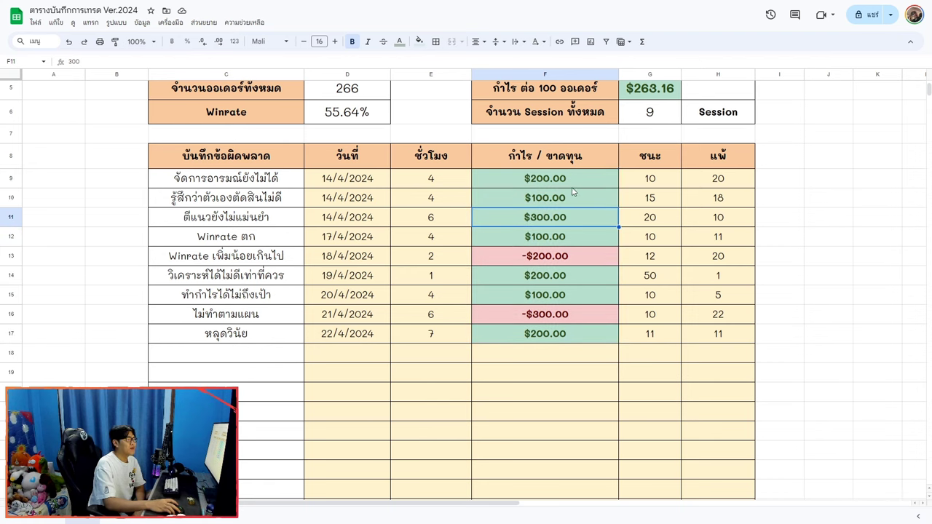
click(572, 198)
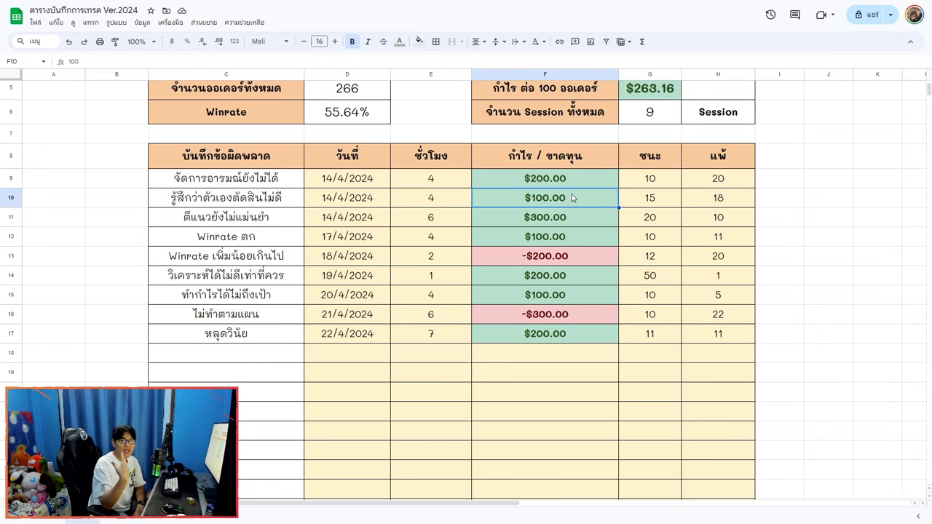
Compare the individual profit/loss results of the sessions in rows 9, 10, 12 and 17
key(Up)
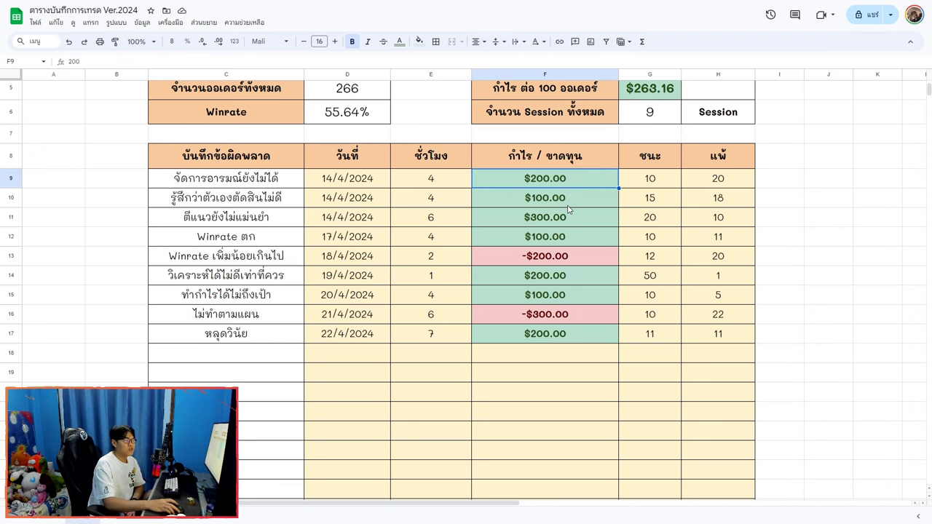
click(566, 202)
click(565, 240)
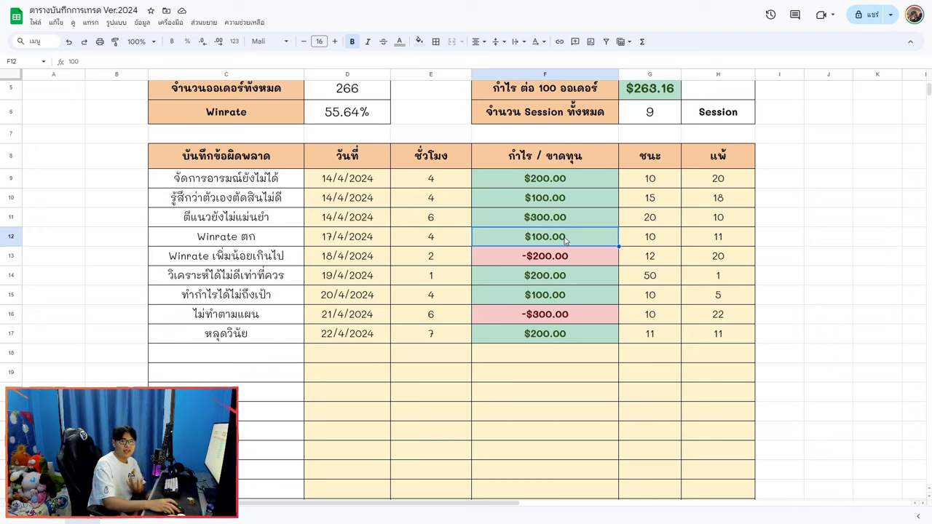
click(566, 339)
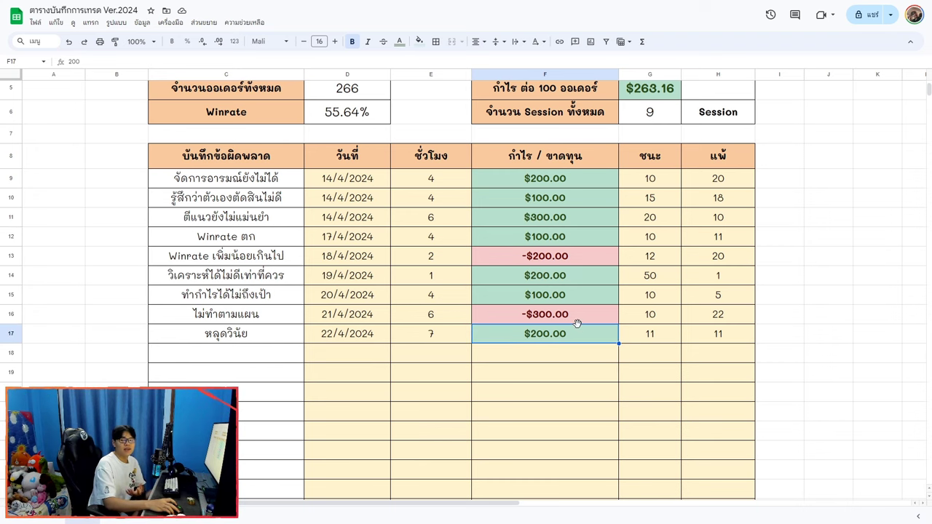
Examine the wins (ชนะ) and losses (แพ้) columns, including the individual counts in rows 9, 10, 14 and 16
drag(666, 165, 721, 388)
drag(659, 162, 656, 360)
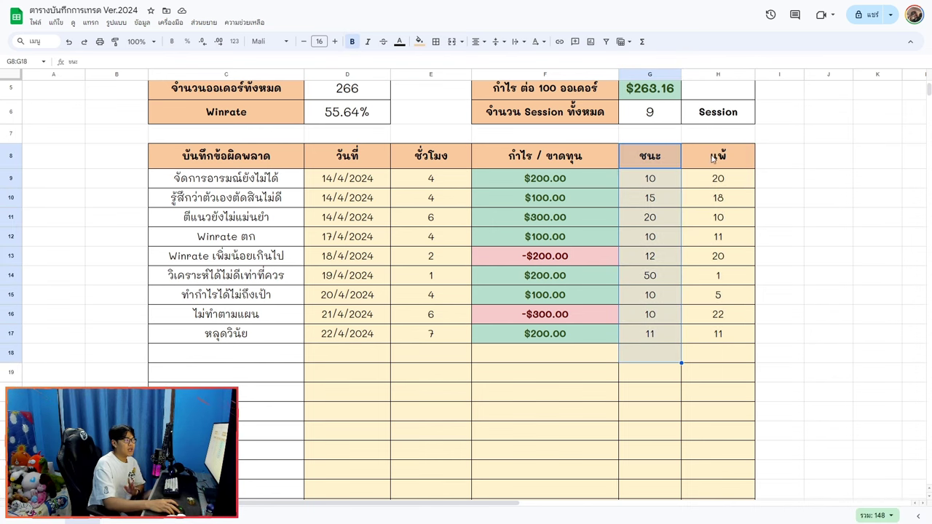
drag(715, 159, 706, 372)
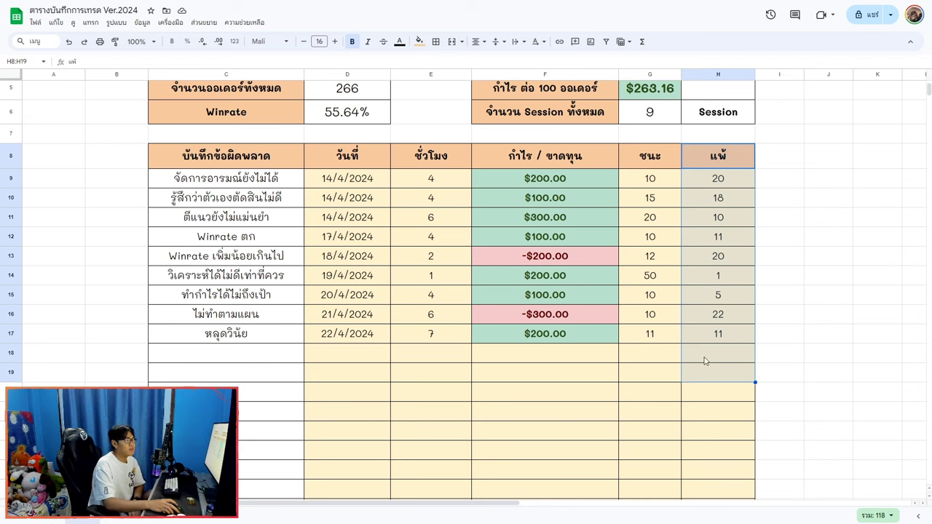
click(721, 180)
click(664, 204)
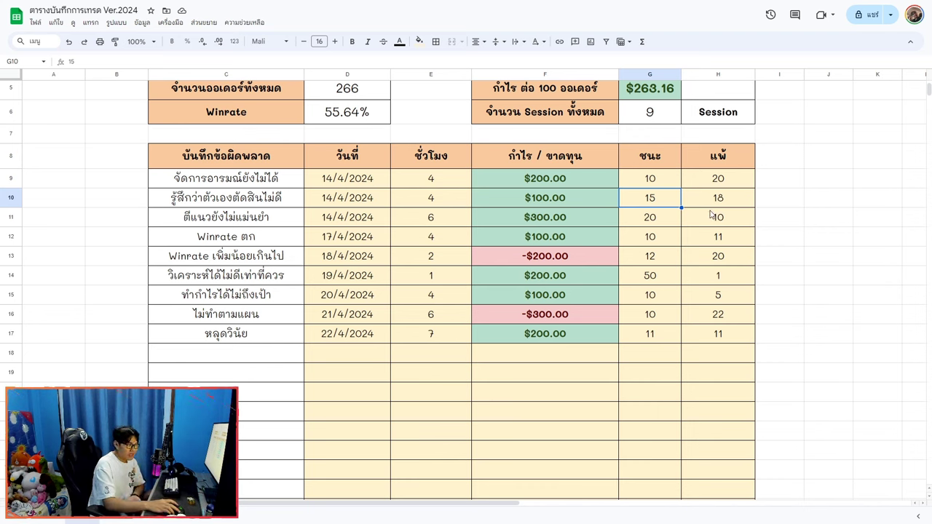
click(714, 281)
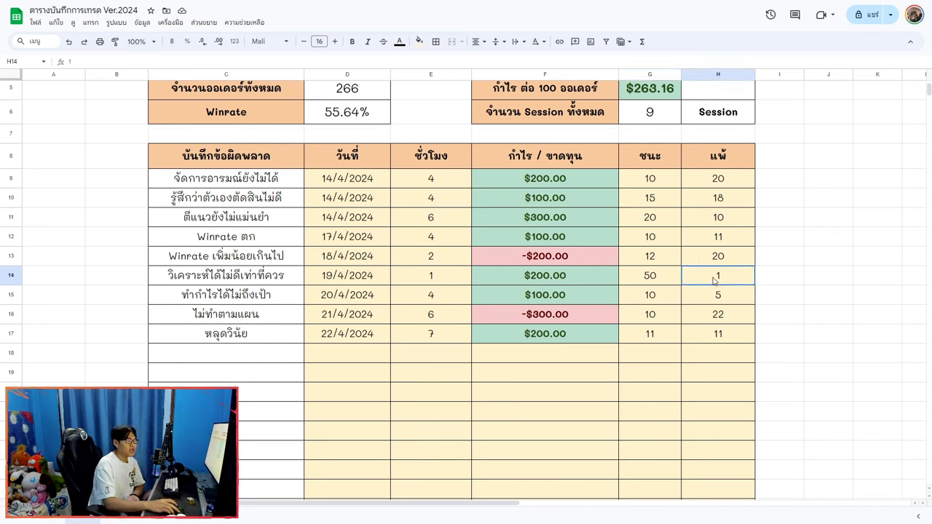
click(723, 311)
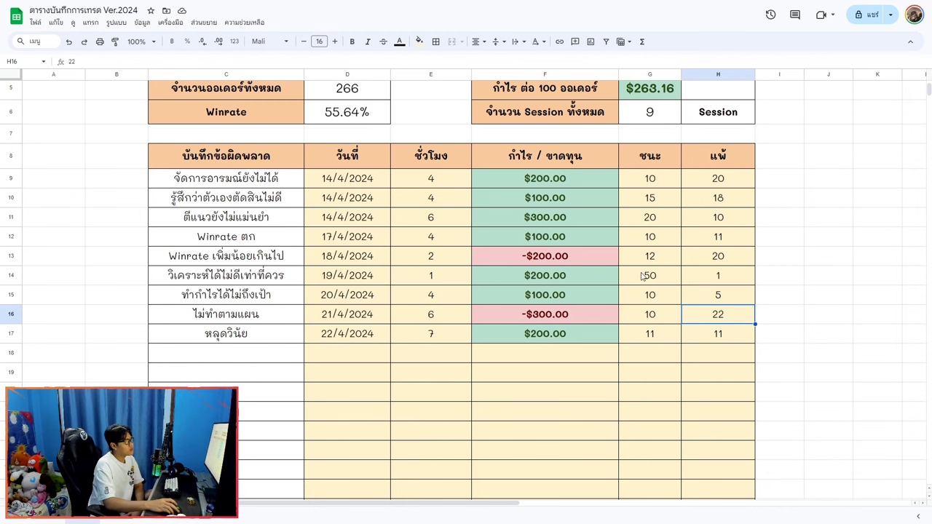
Review the whole summary block above the session log, in rows 2 to 6
scroll(627, 364, up, 3)
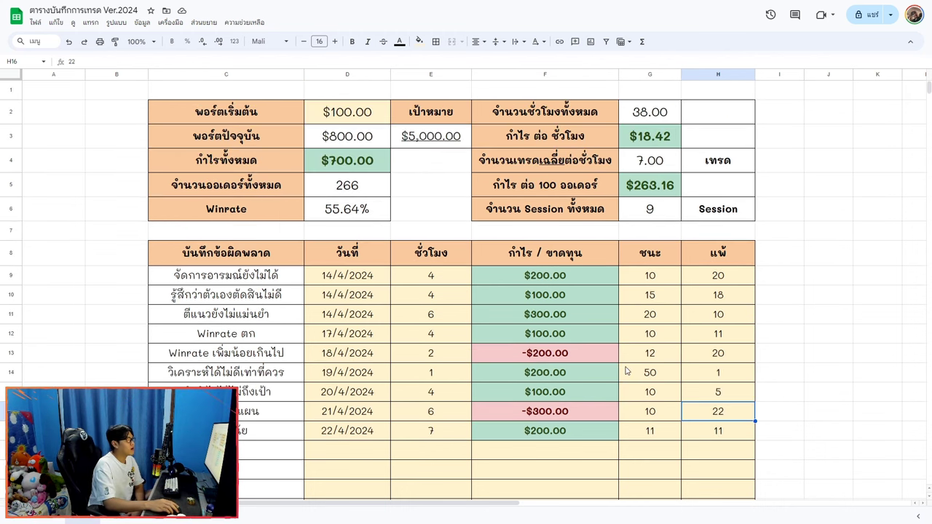
drag(182, 89, 703, 209)
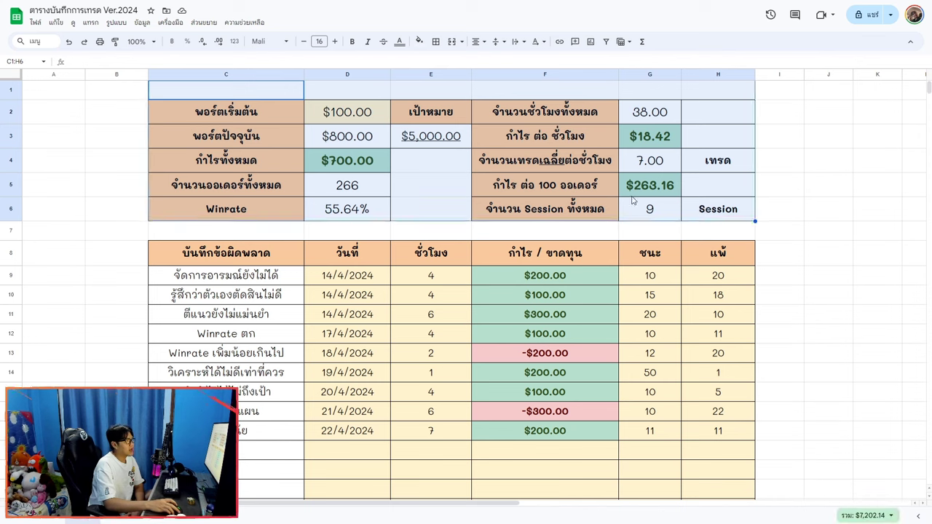
click(549, 186)
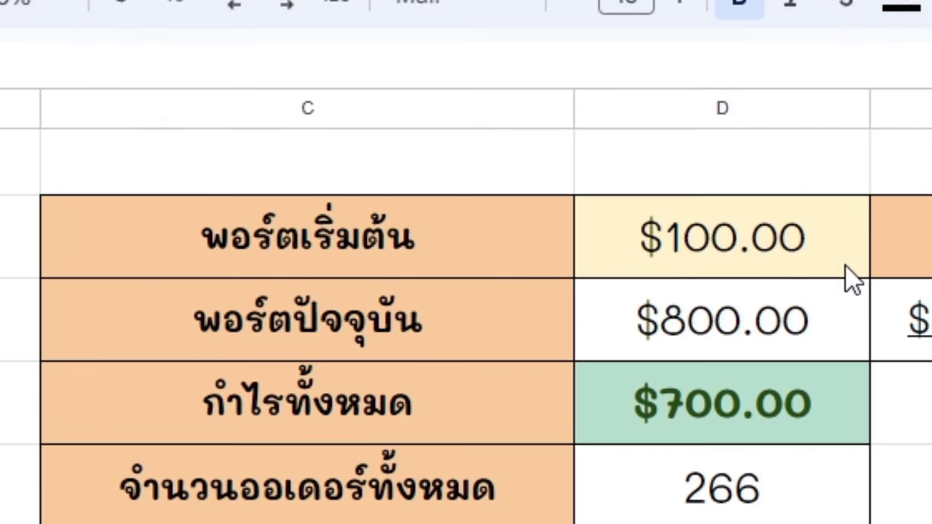
Examine the starting portfolio (พอร์ตเริ่มต้น), current portfolio (พอร์ตปัจจุบัน) and total profit (กำไรทั้งหมด) rows of the summary
drag(461, 243, 732, 245)
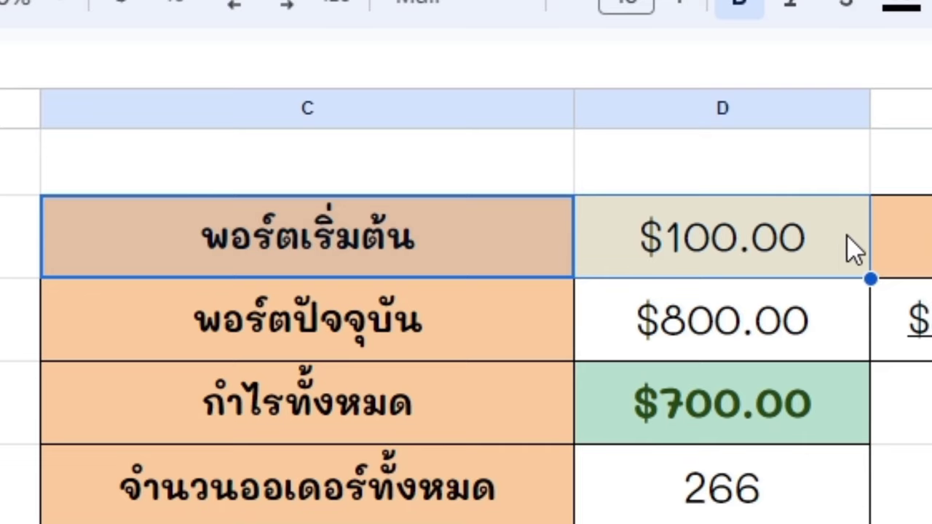
click(730, 320)
click(728, 268)
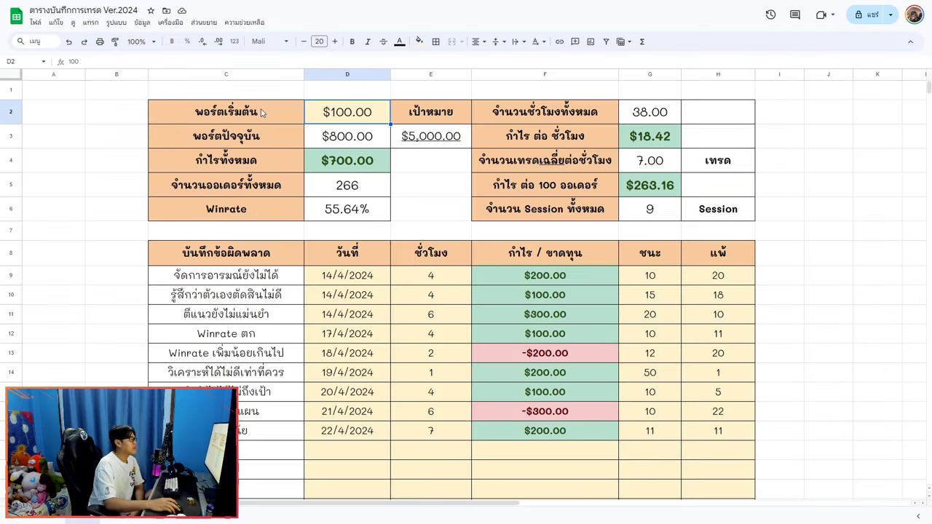
drag(253, 115, 342, 113)
drag(253, 139, 364, 137)
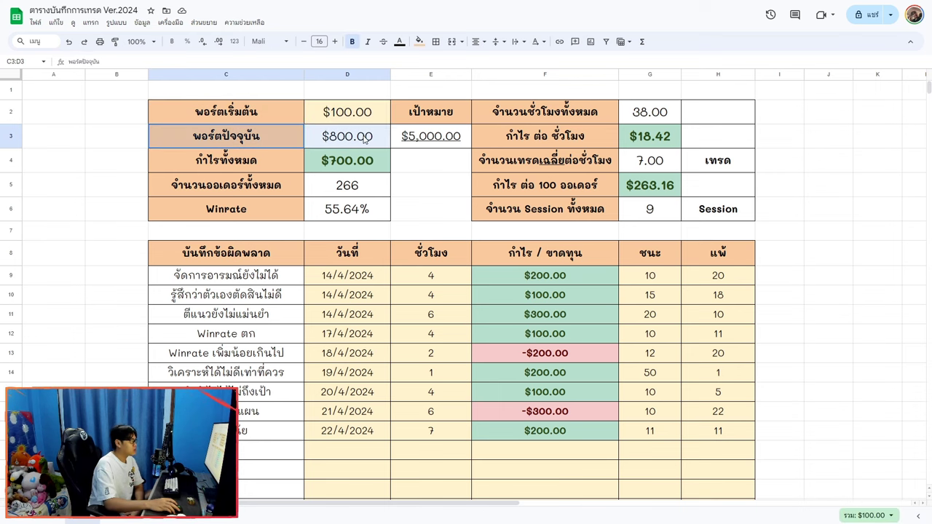
click(368, 141)
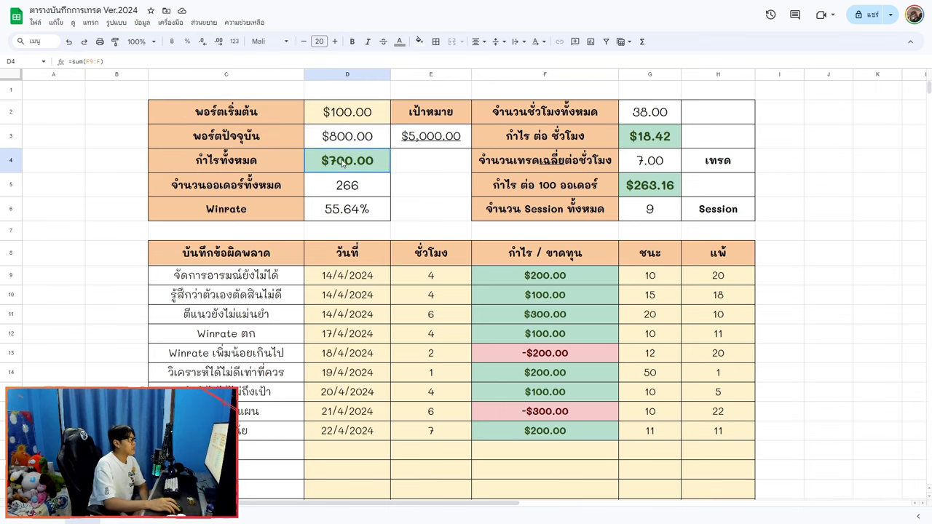
drag(255, 161, 350, 169)
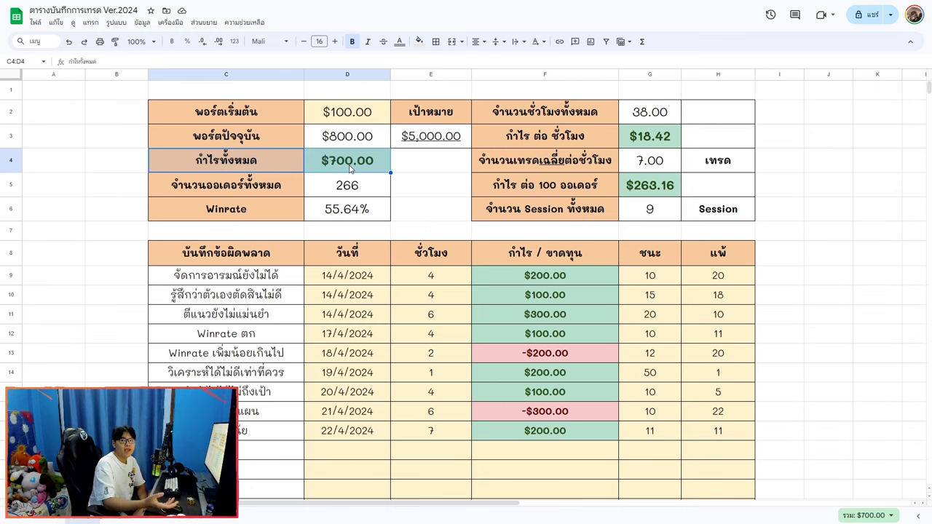
click(275, 116)
drag(275, 118, 366, 118)
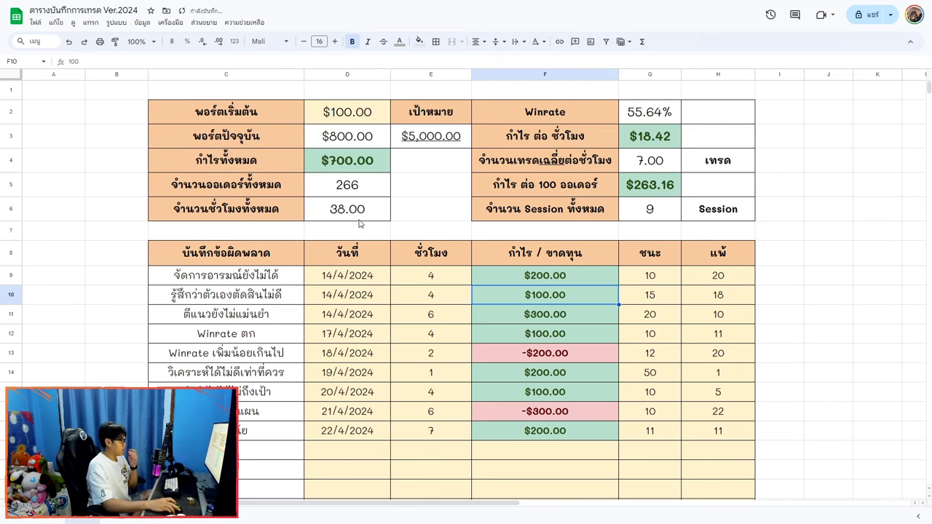
Review the summary range C2:D6 row by row, from starting portfolio down to total orders and total hours (จำนวนชั่วโมงทั้งหมด)
click(277, 209)
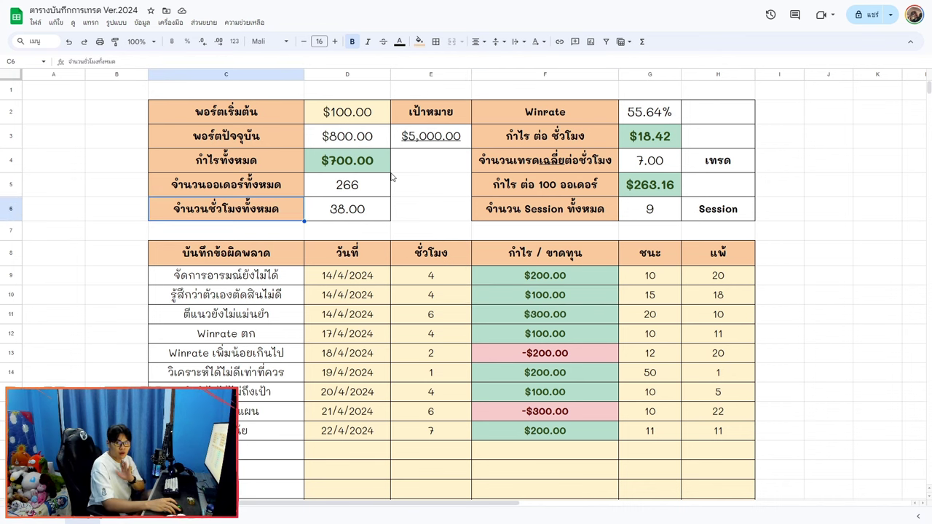
drag(264, 118, 347, 211)
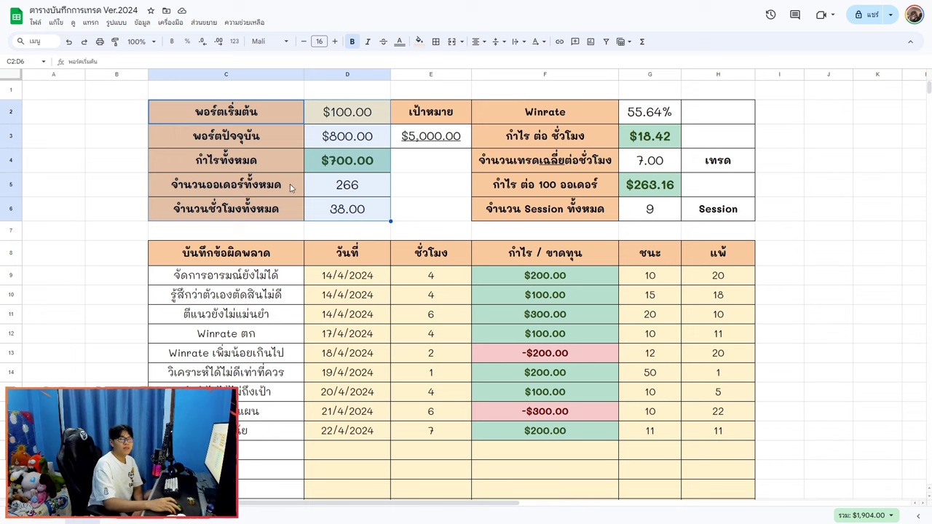
drag(292, 122, 342, 116)
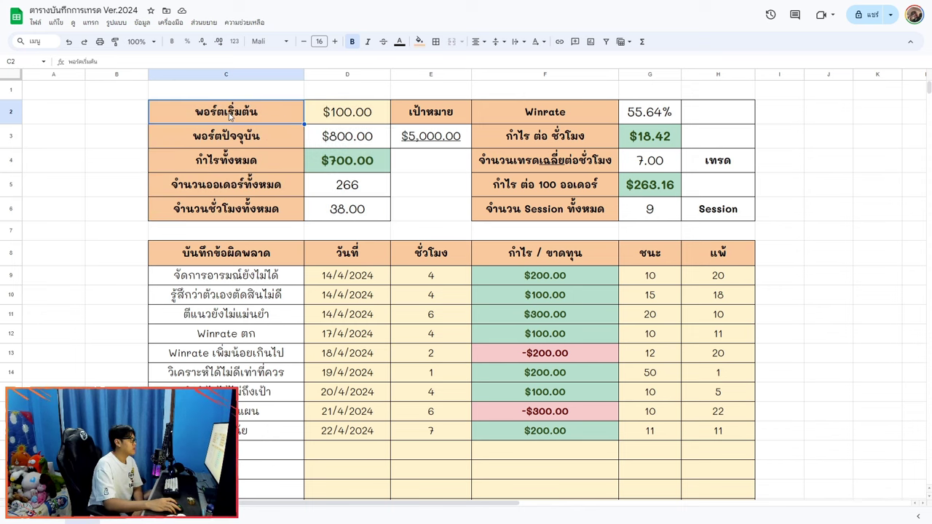
drag(291, 136, 342, 144)
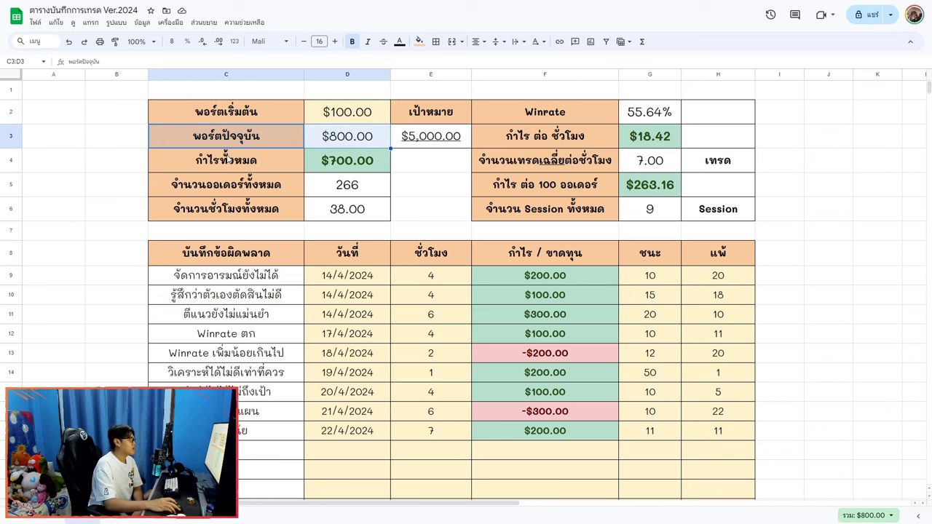
drag(274, 164, 355, 162)
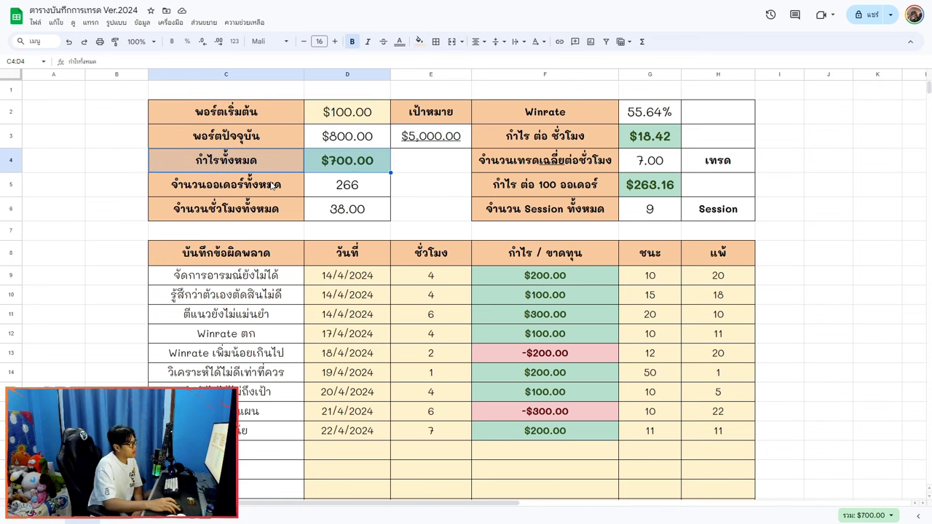
drag(286, 182, 348, 185)
drag(228, 212, 409, 210)
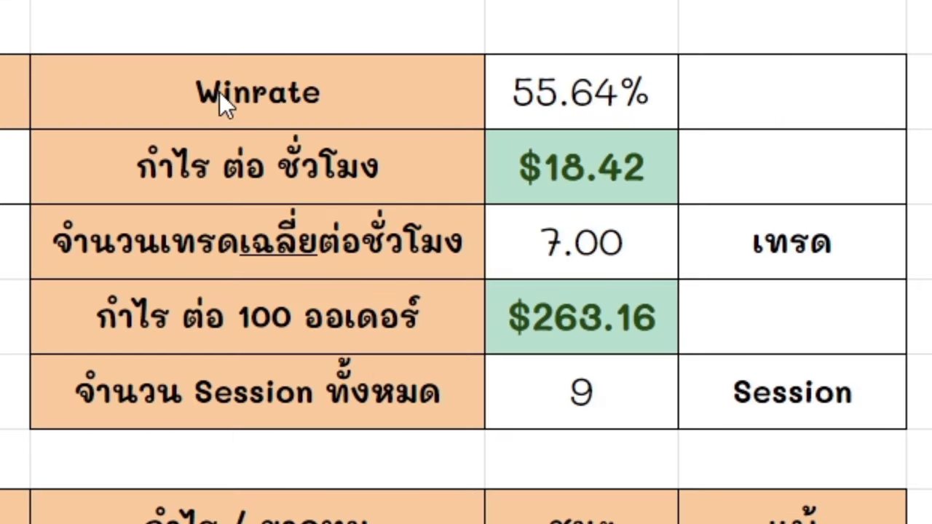
Examine the performance statistics in F2:H6, focusing on the Winrate row
drag(533, 113, 712, 209)
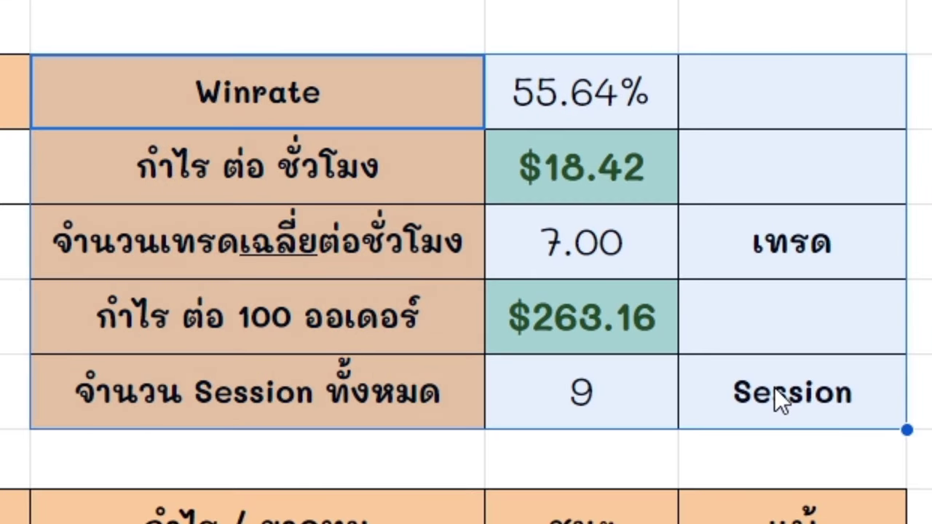
click(773, 386)
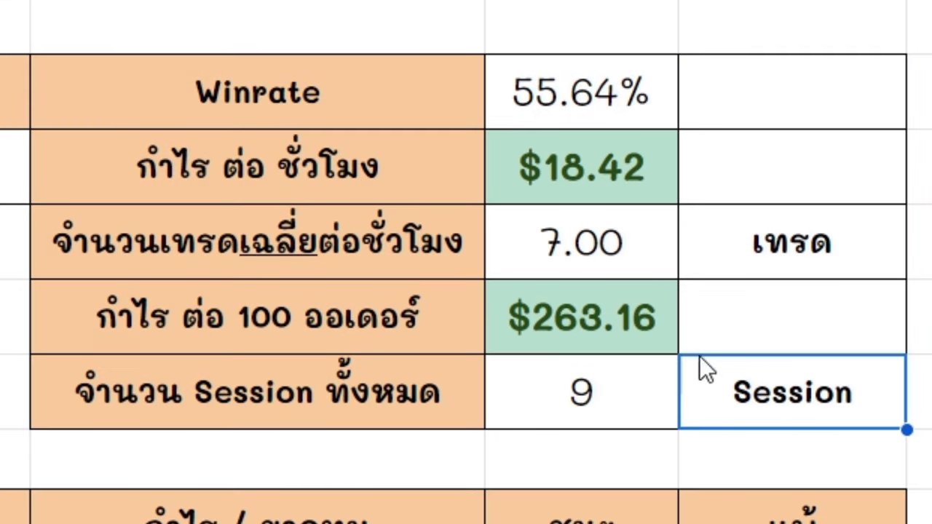
drag(452, 95, 818, 382)
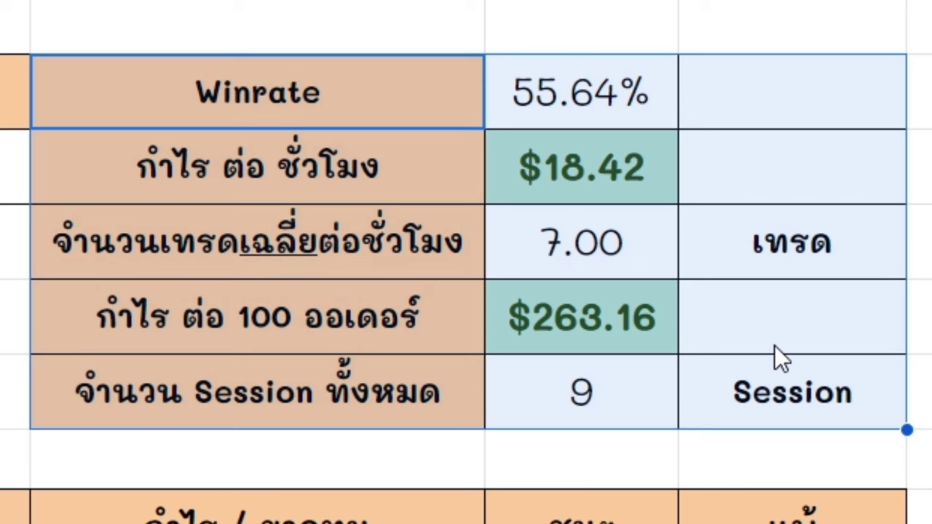
click(420, 137)
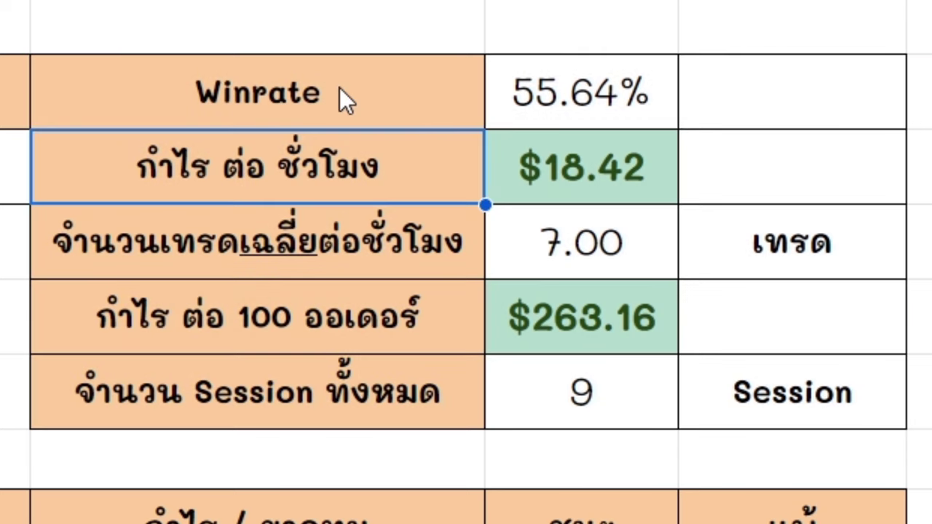
click(430, 106)
drag(269, 93, 727, 102)
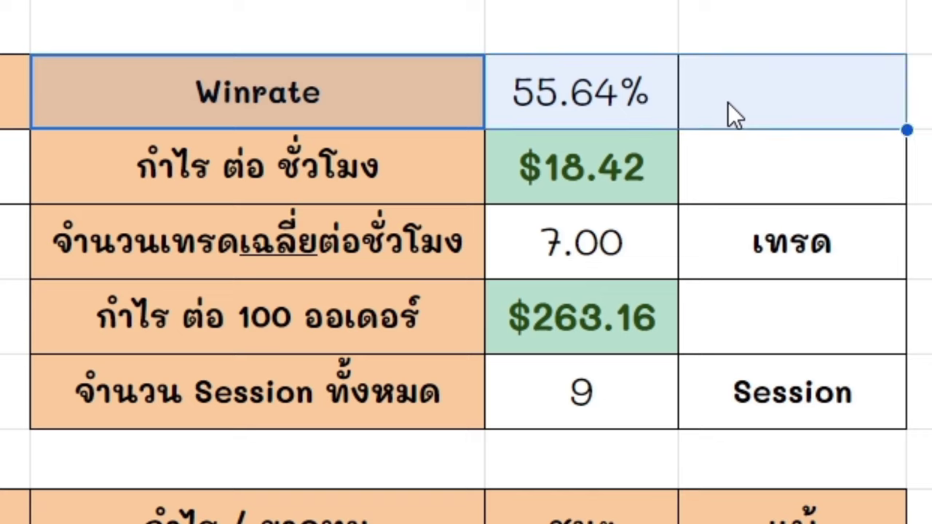